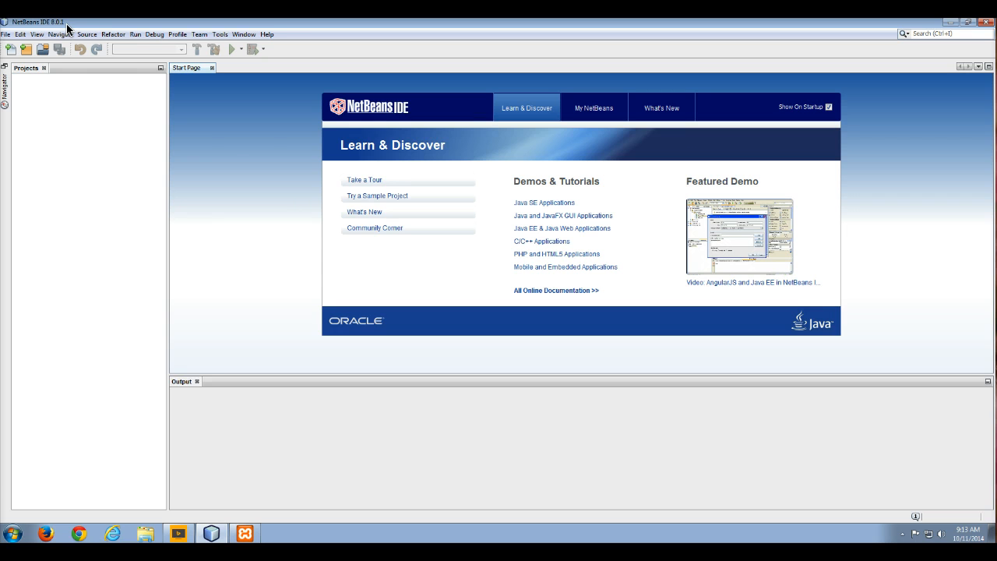
left_click(231, 148)
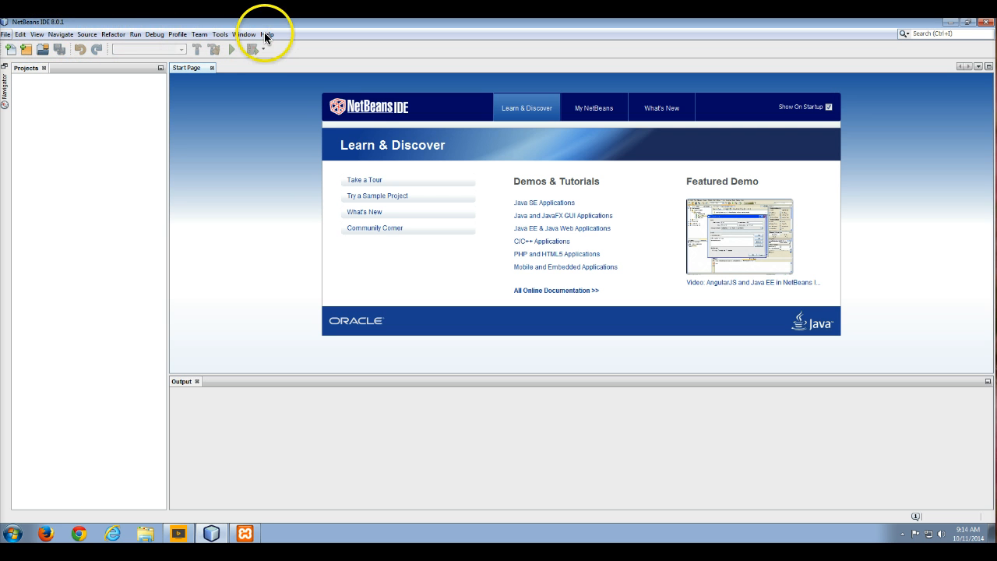
left_click(6, 34)
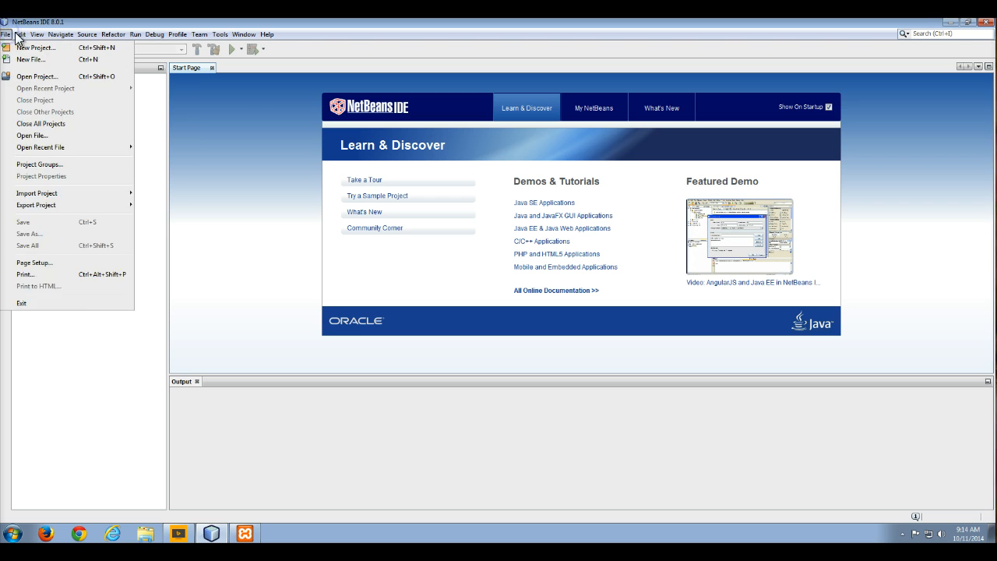
left_click(265, 134)
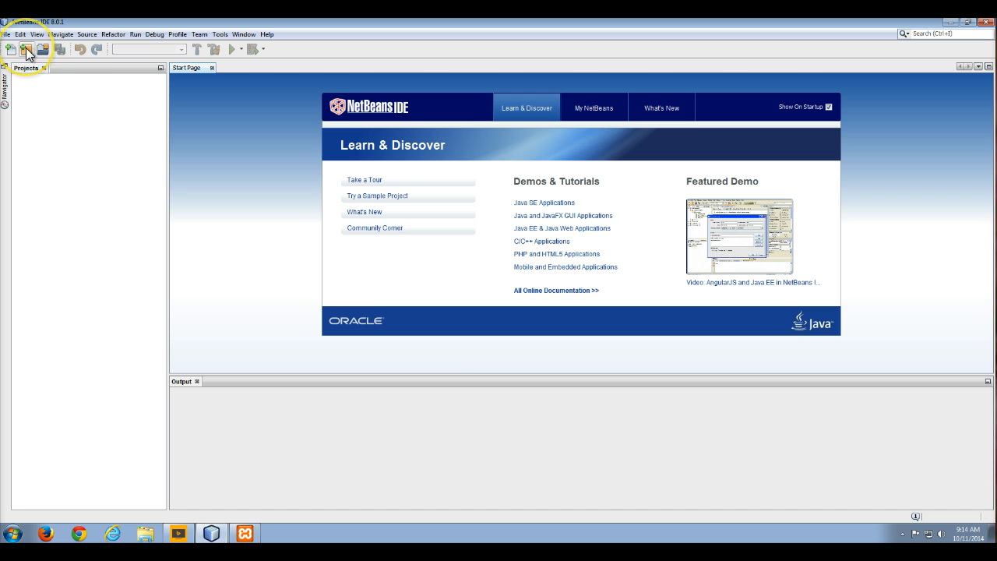
Start a new project and look through the available project categories, including the Samples subcategories
left_click(26, 50)
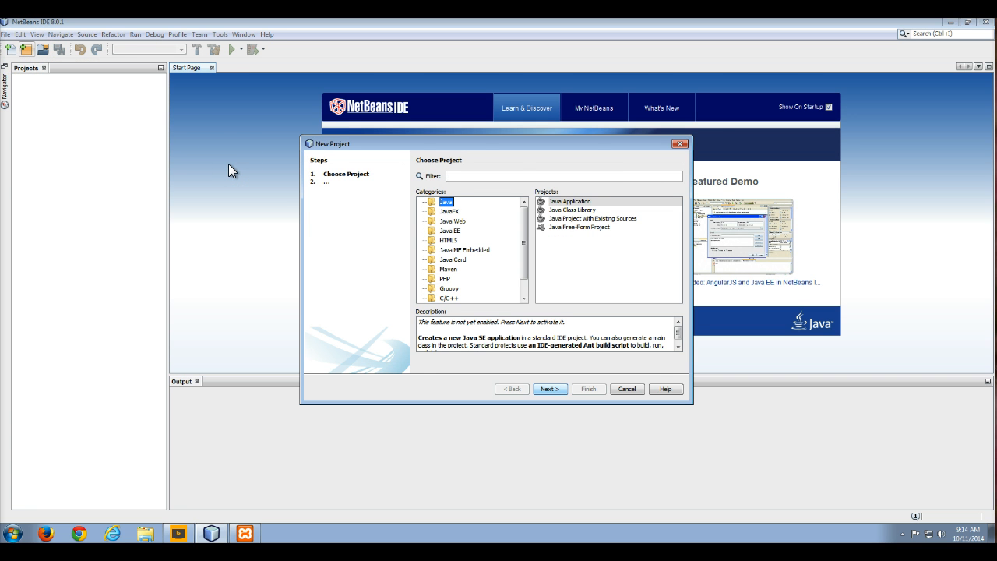
mouse_move(522, 212)
left_mouse_down()
mouse_move(524, 253)
mouse_move(523, 204)
left_mouse_up()
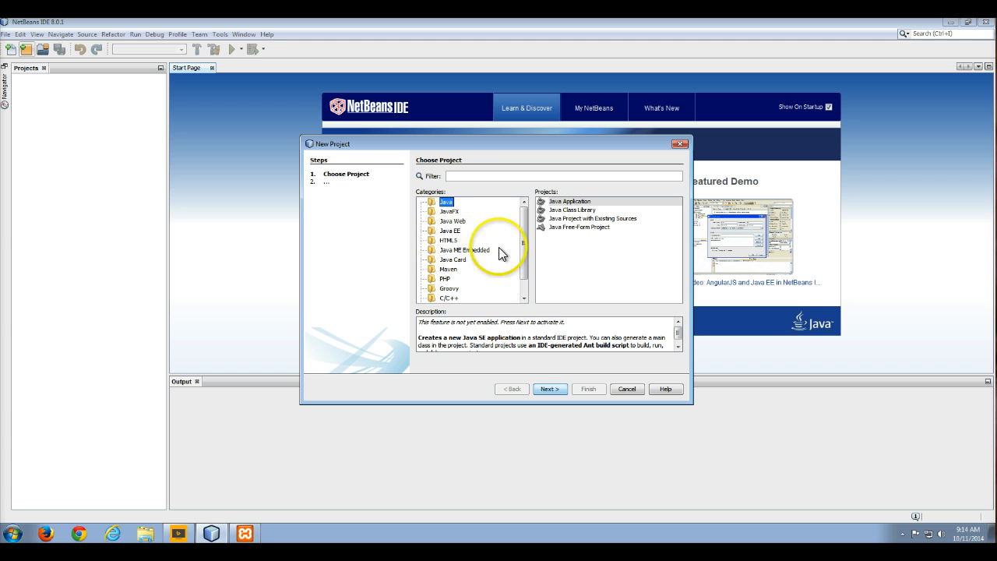
left_click_drag(524, 257, 524, 291)
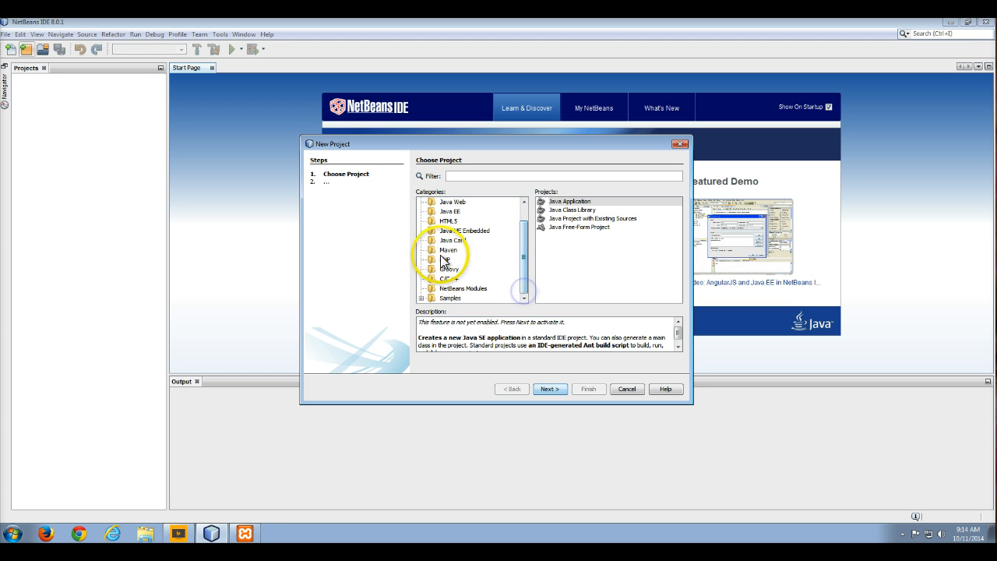
left_click(420, 299)
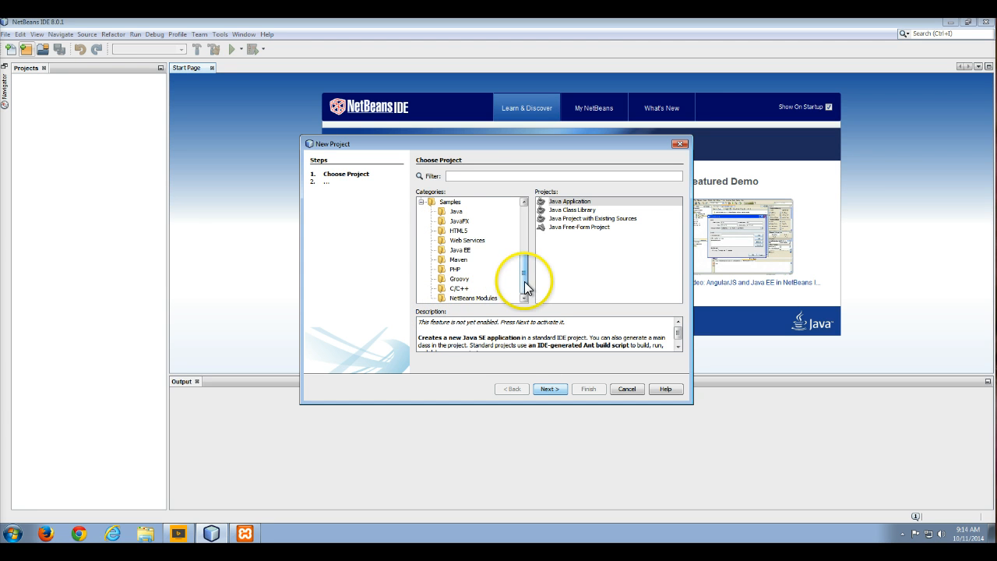
left_click_drag(525, 284, 527, 259)
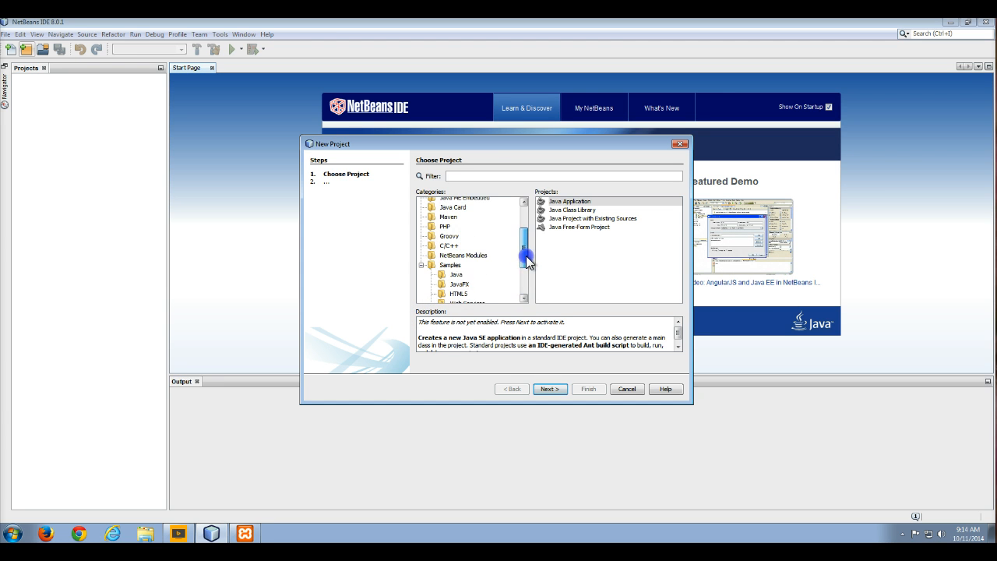
left_click(422, 266)
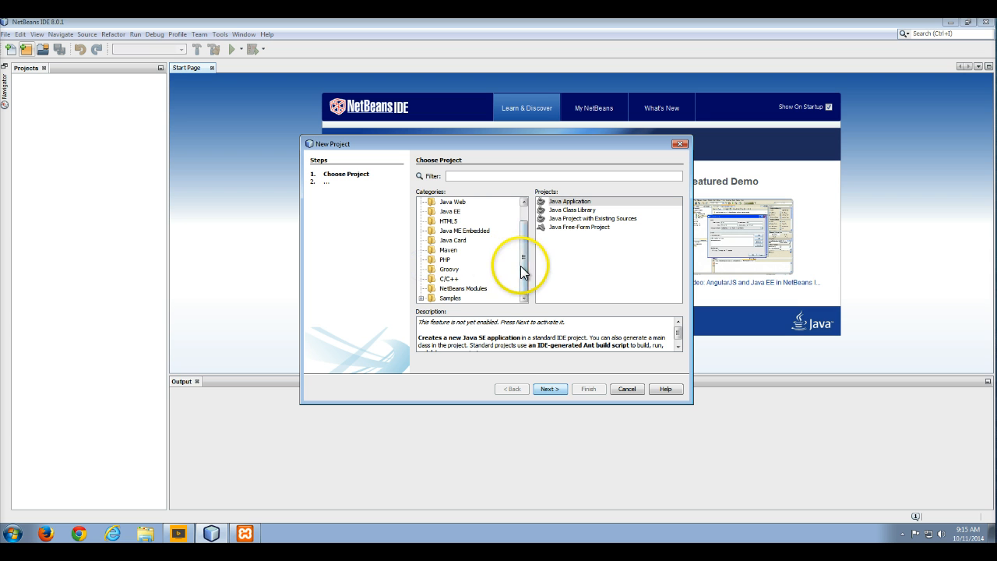
left_click_drag(521, 267, 527, 235)
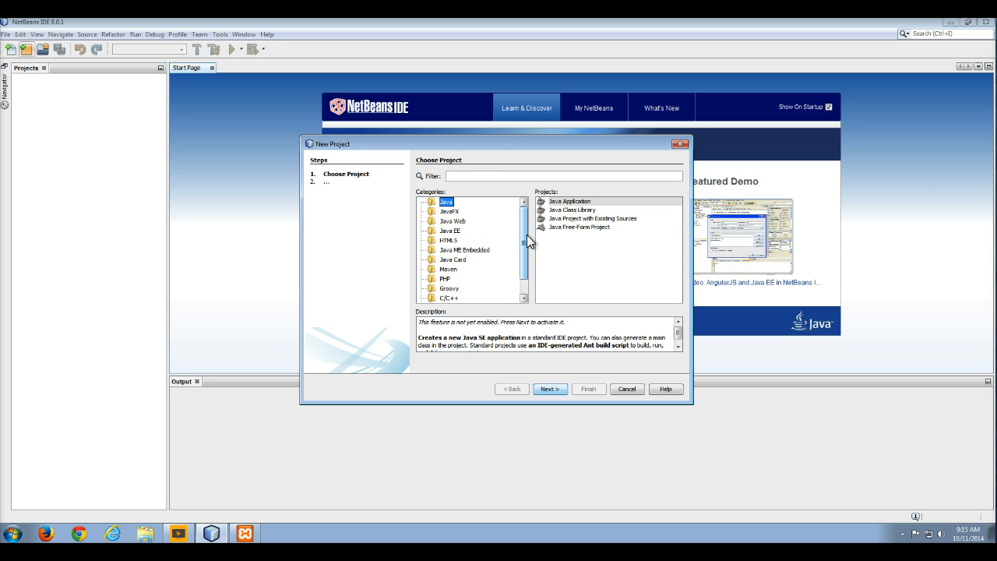
Choose HTML5 Application from the HTML5 category as the project type and proceed to the name and location settings
left_click(446, 241)
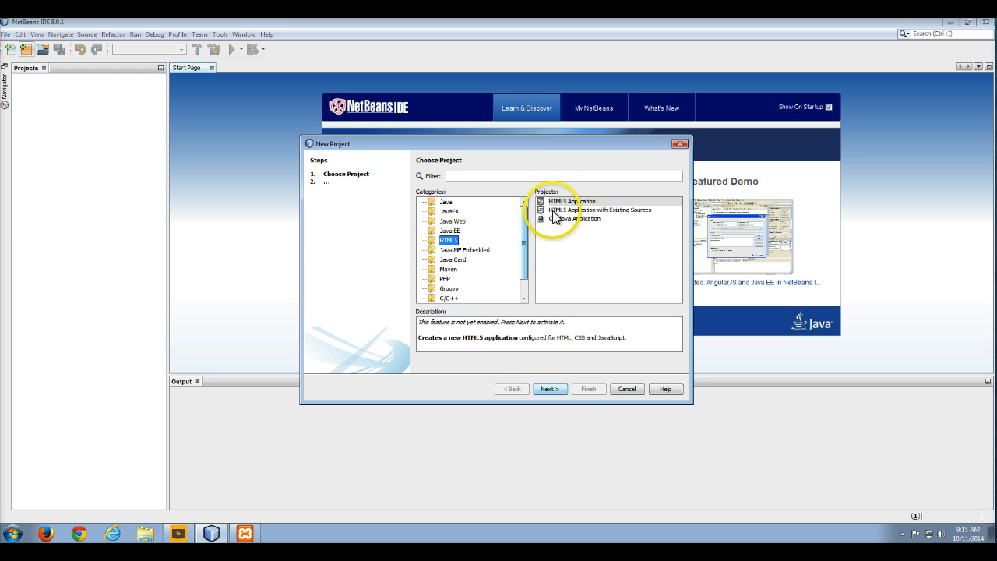
left_click(580, 201)
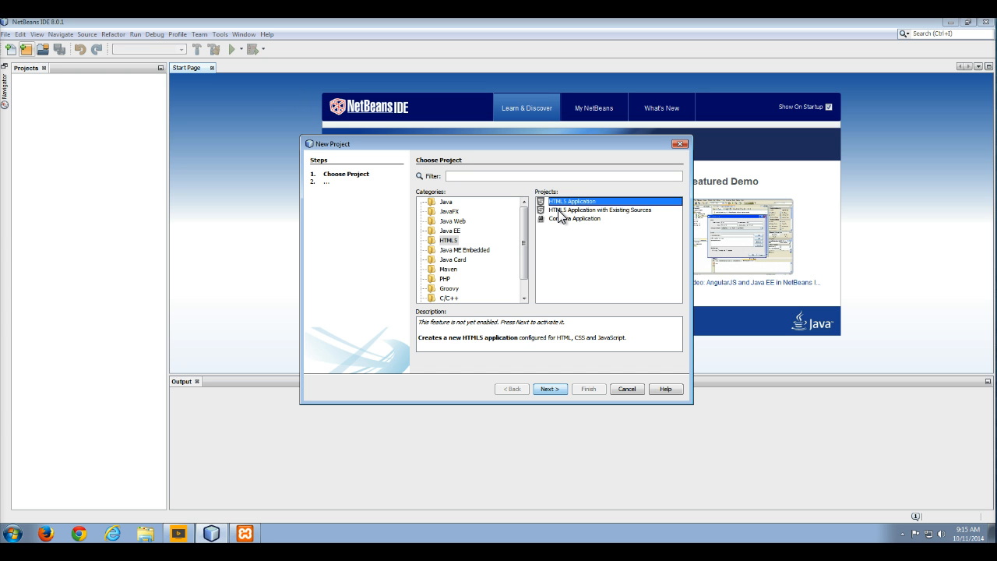
left_click(558, 209)
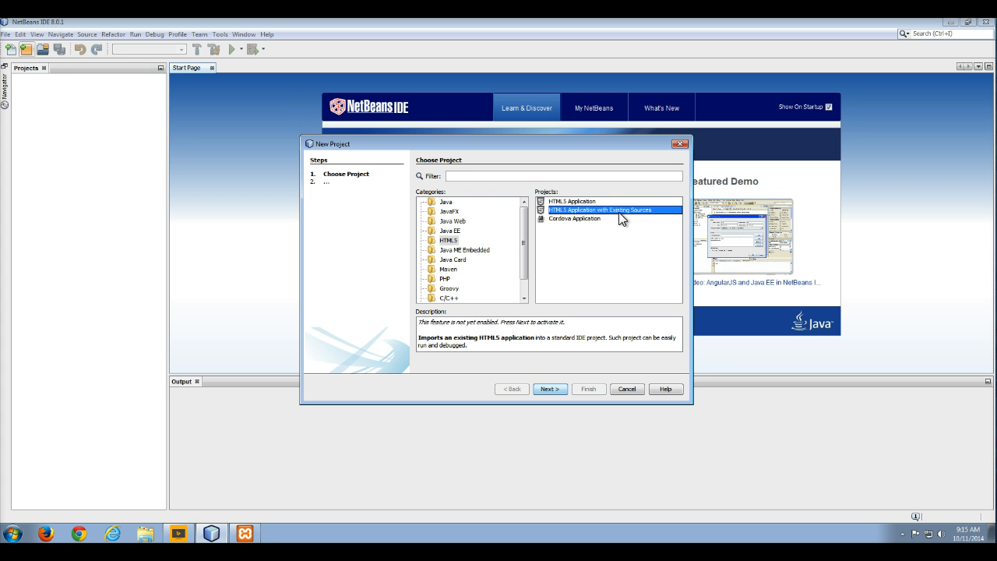
left_click(565, 201)
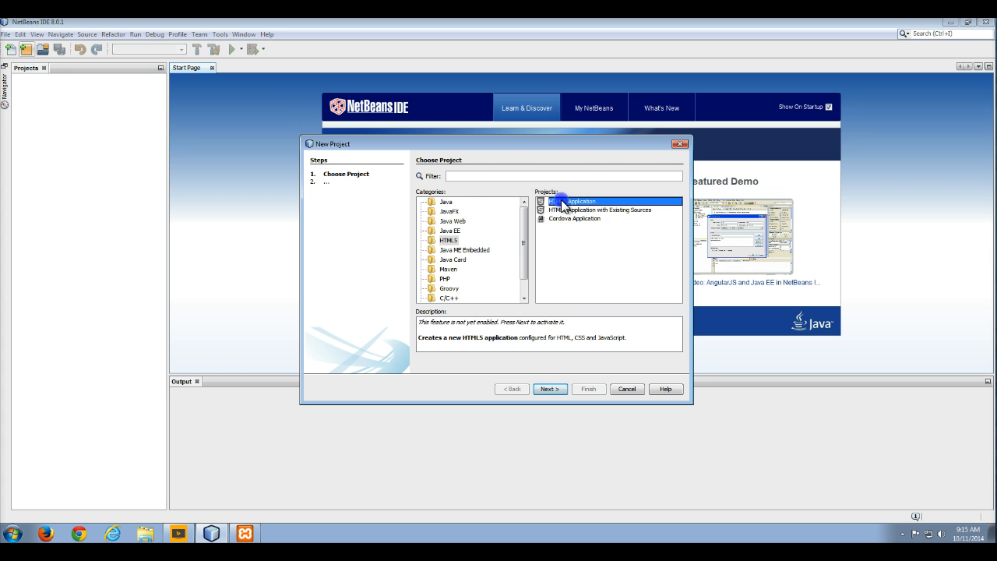
left_click(476, 175)
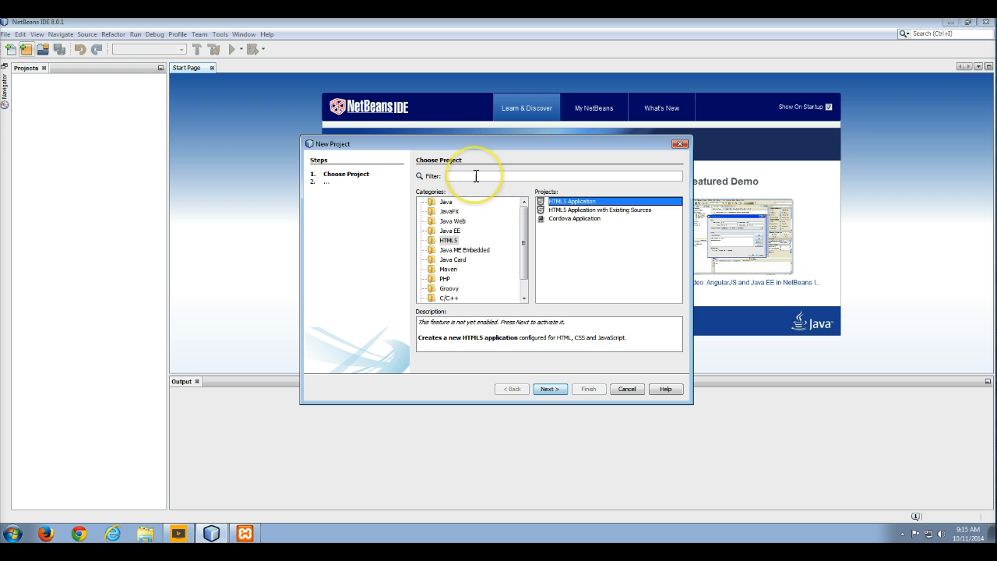
left_click(549, 388)
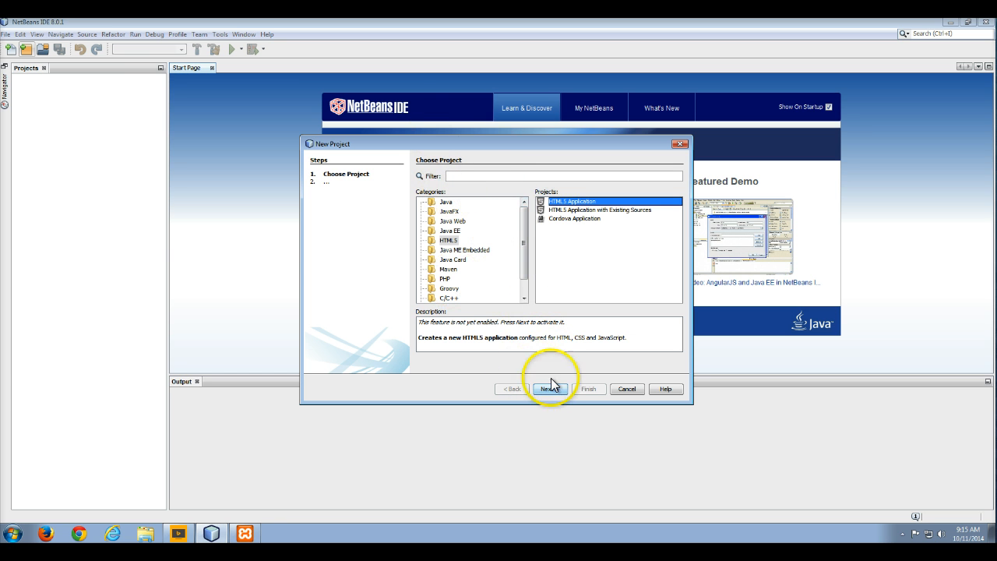
left_click(549, 389)
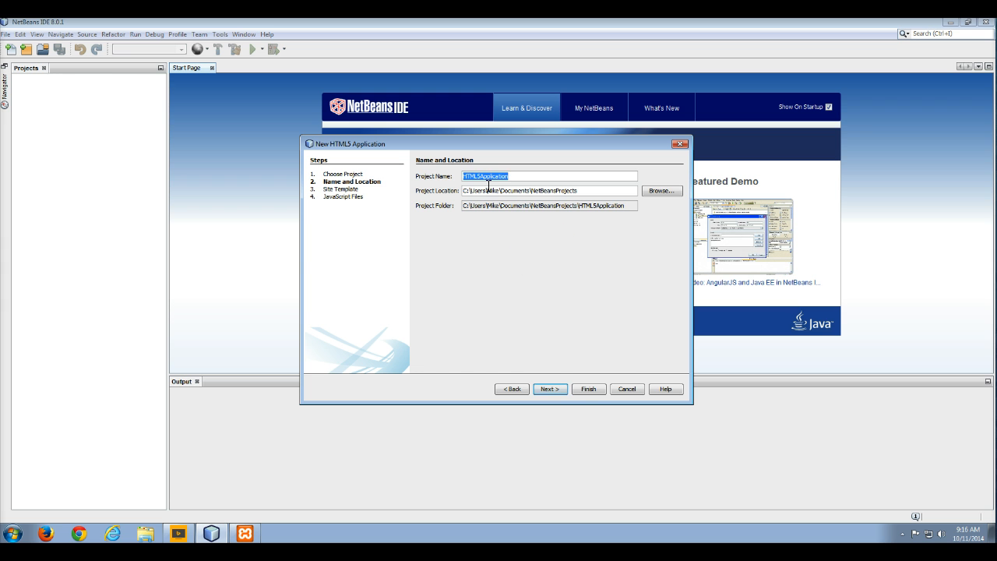
Create the project with the default name HTML5Application and default location, no site template and no added JavaScript libraries
left_click(549, 388)
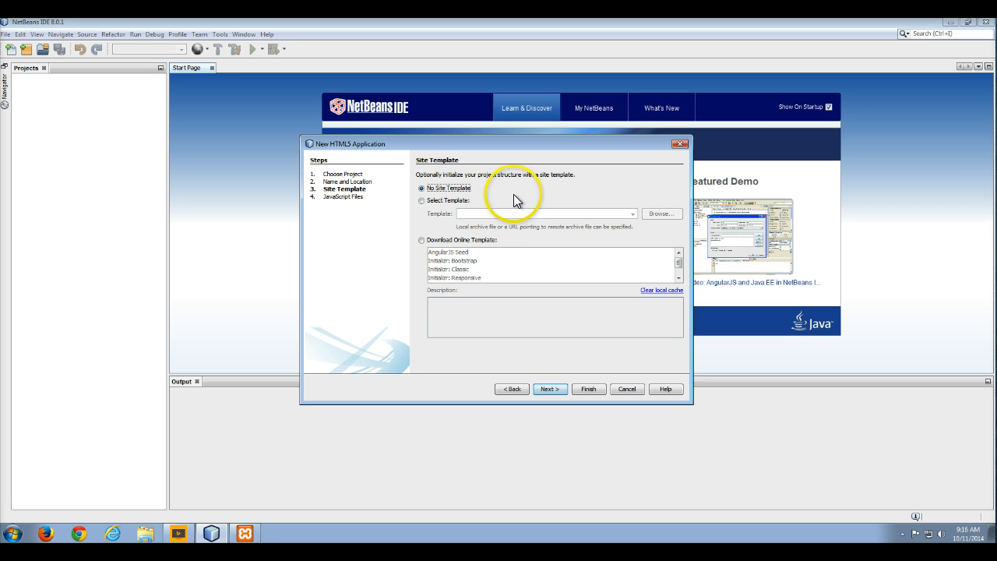
left_click(551, 391)
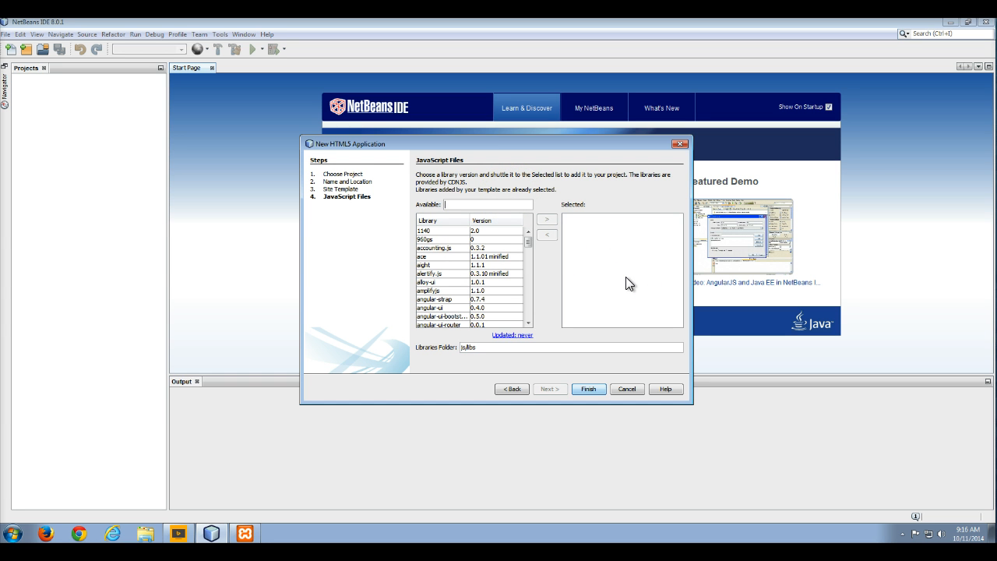
left_click(588, 390)
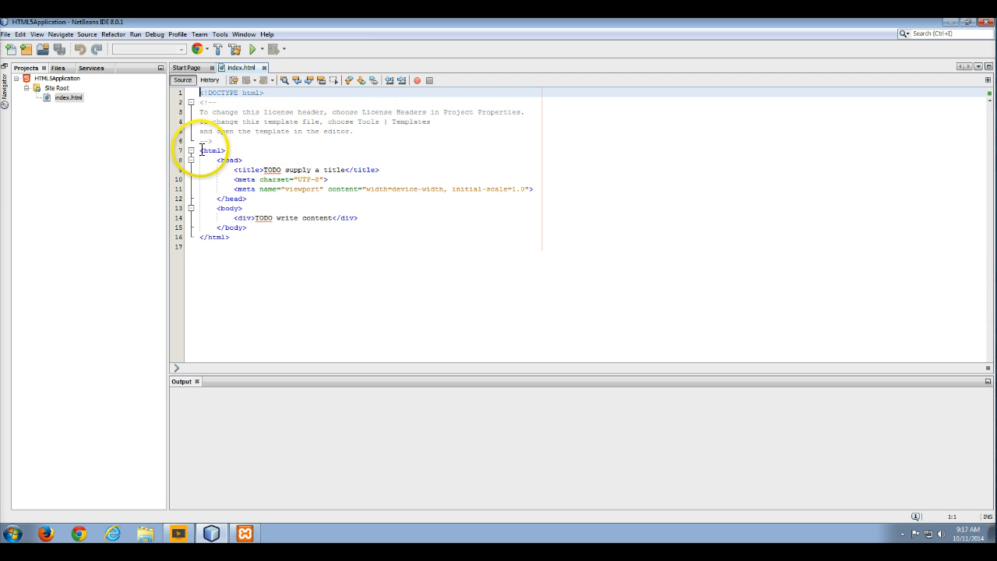
left_click_drag(200, 150, 261, 236)
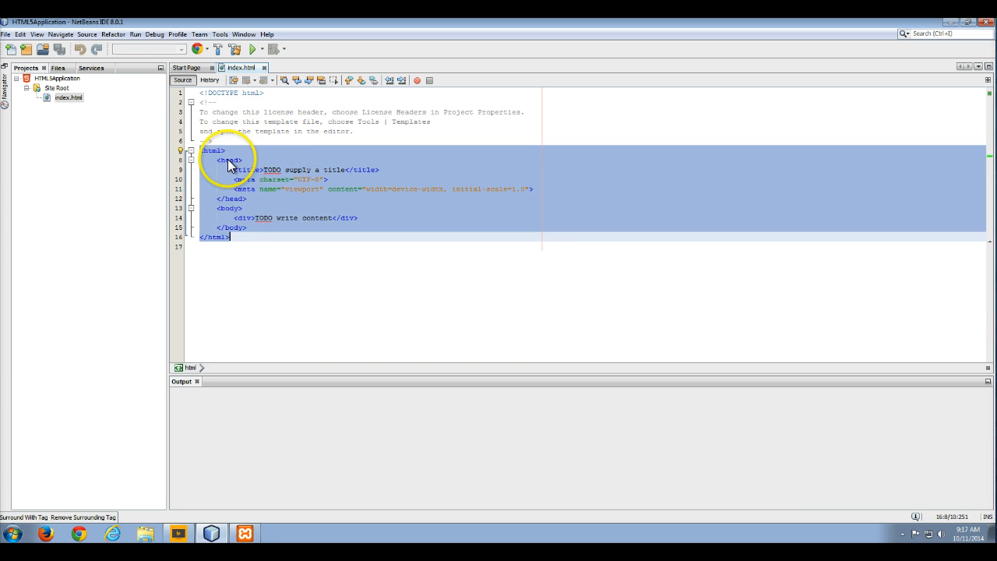
left_click(216, 159)
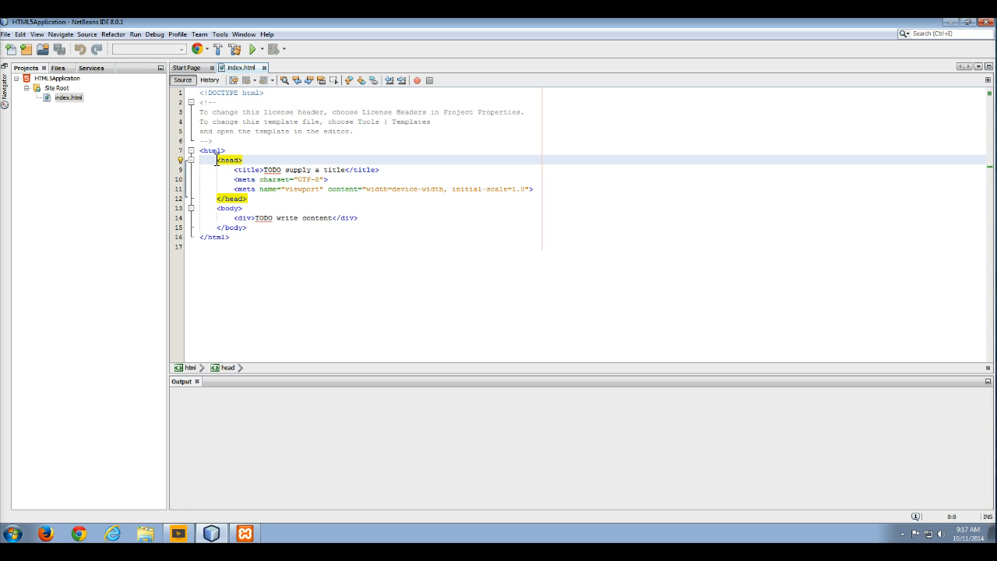
left_click(3, 87)
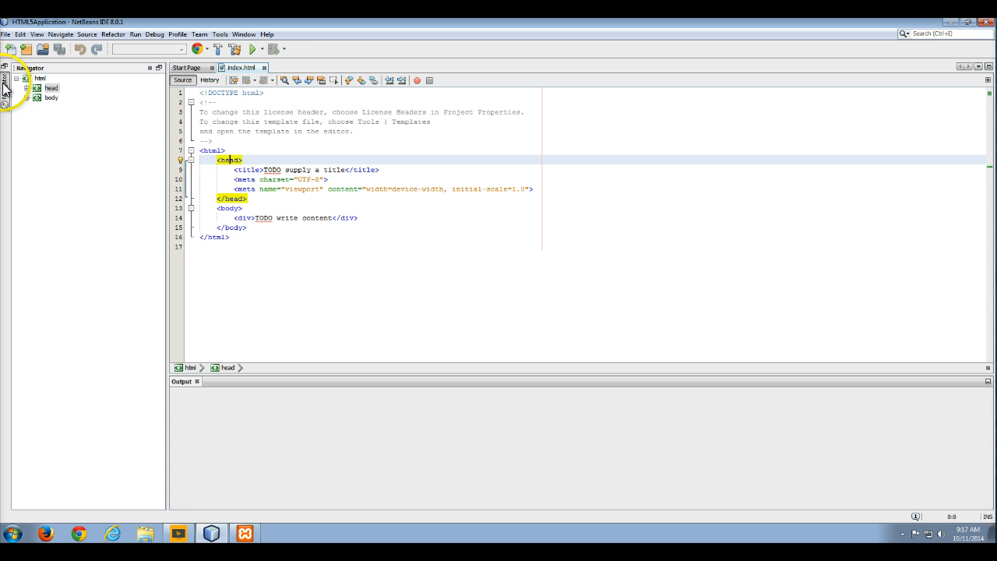
left_click(36, 35)
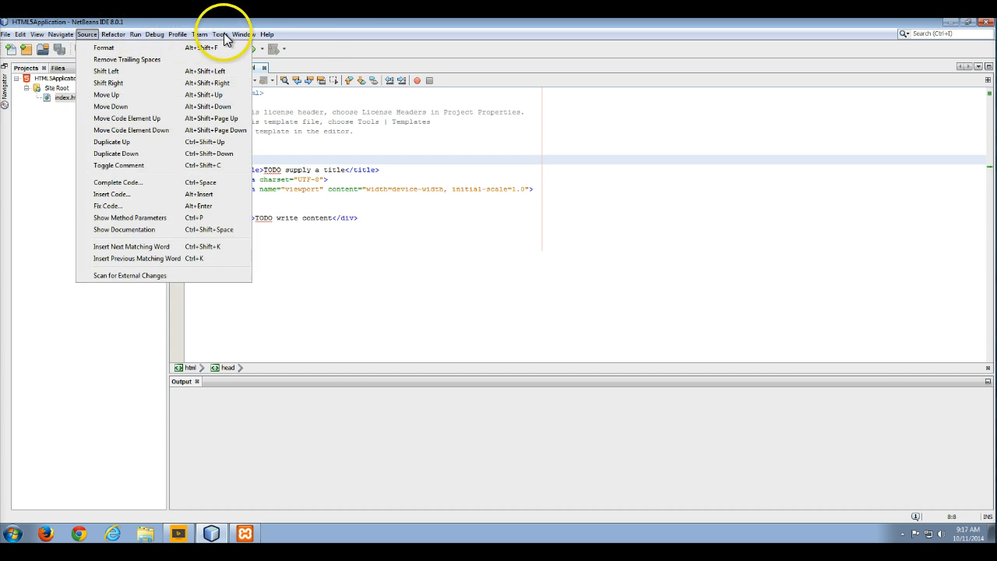
mouse_move(244, 34)
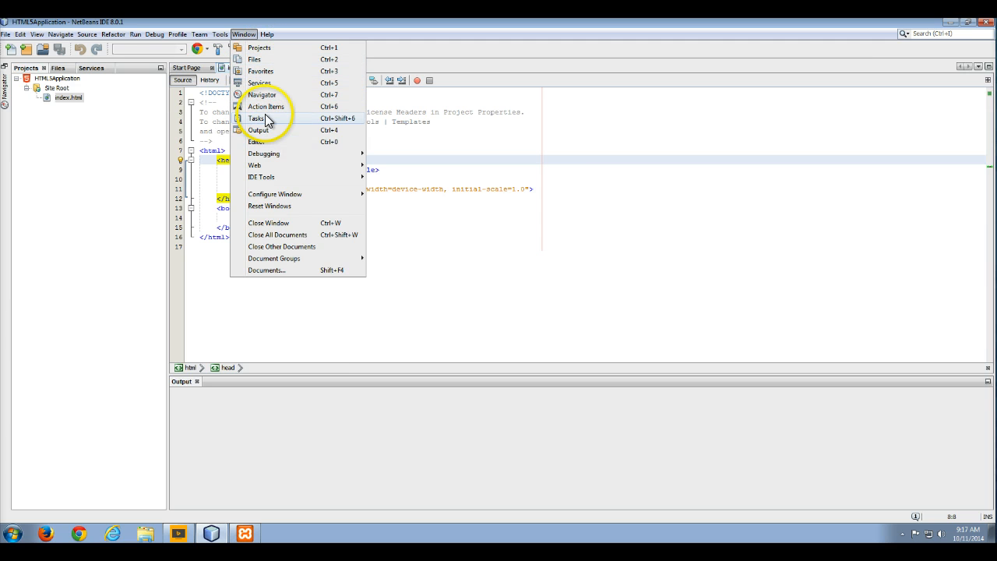
left_click(104, 134)
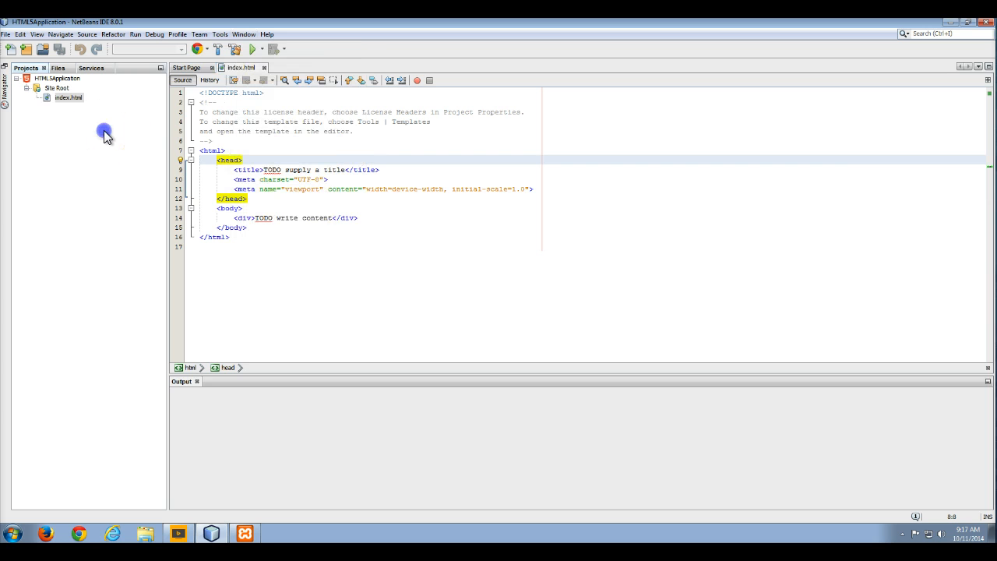
Expand the head and body elements of index.html in the Navigator and jump to the title element in the source
left_click(6, 92)
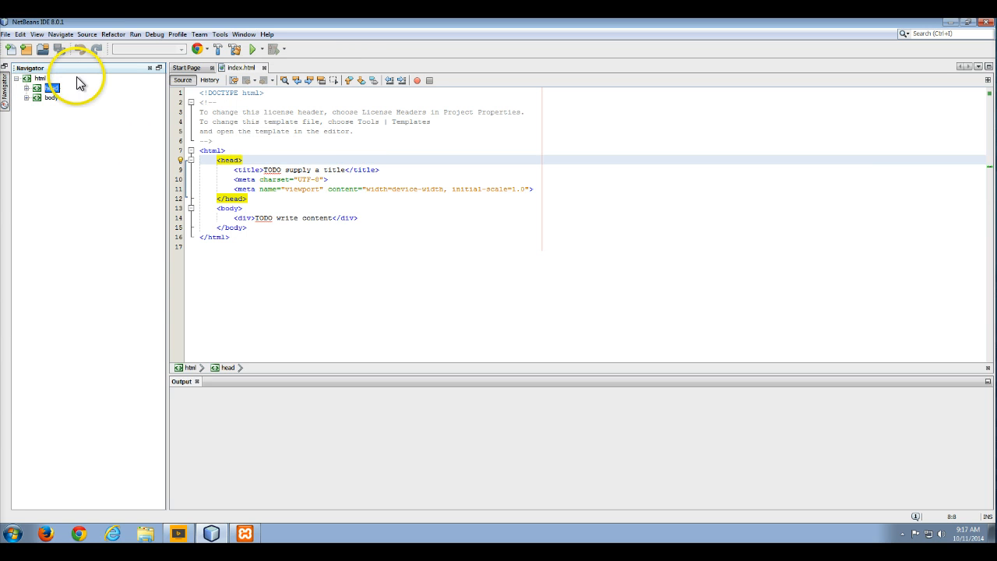
left_click(26, 88)
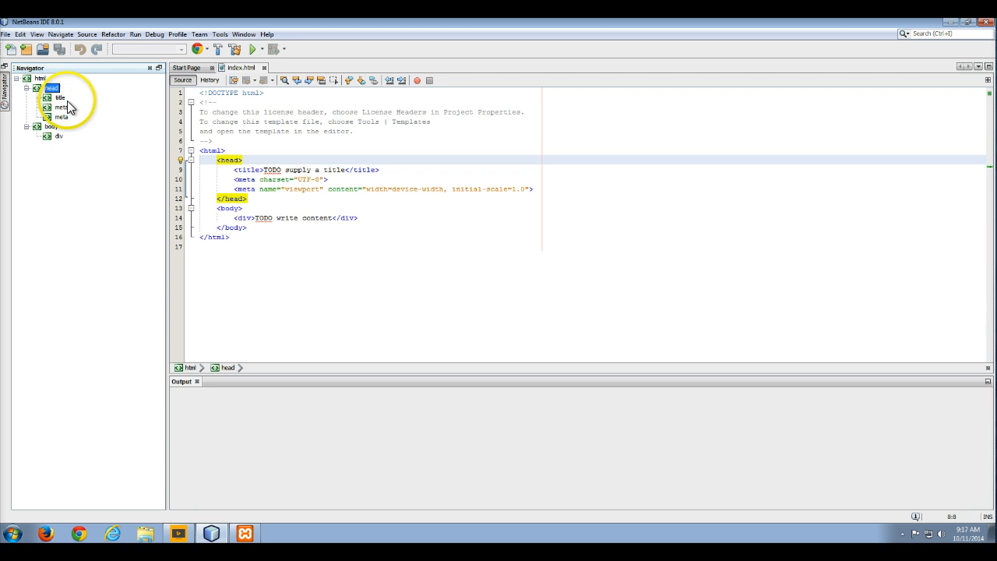
left_click(60, 99)
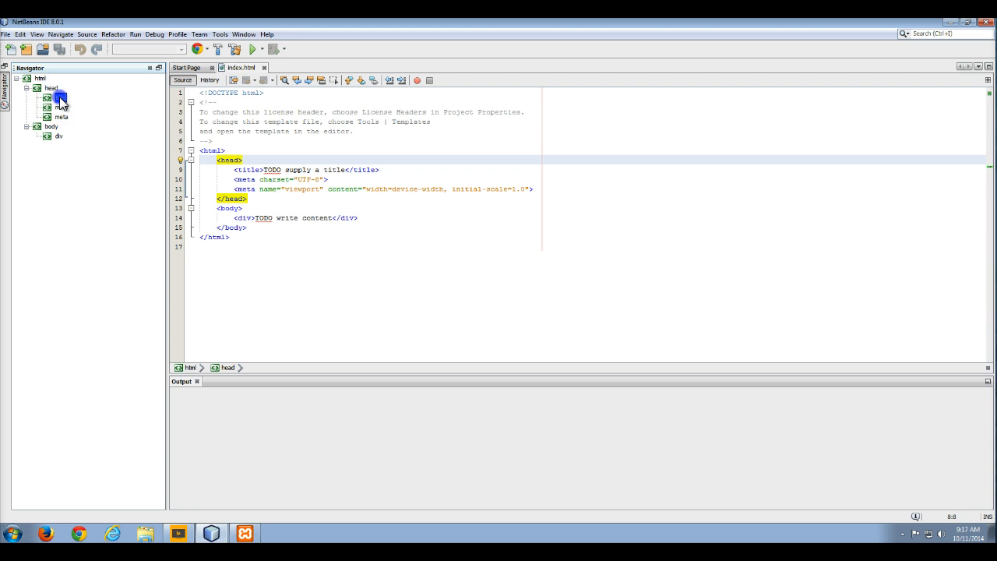
double_click(60, 99)
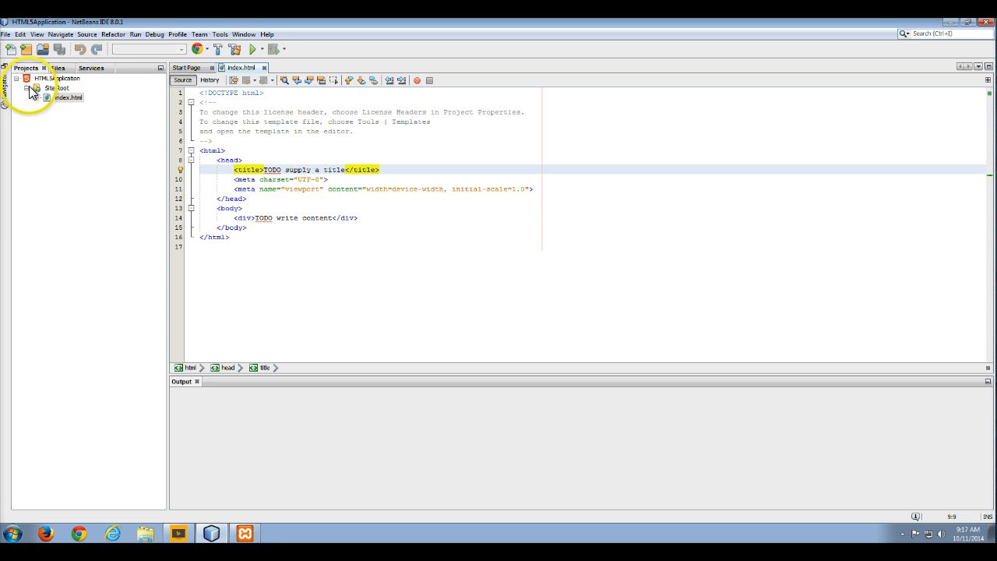
Dock the Navigator permanently below the project tree and editor, and close the Output window
left_click(4, 87)
left_click_drag(4, 88, 38, 334)
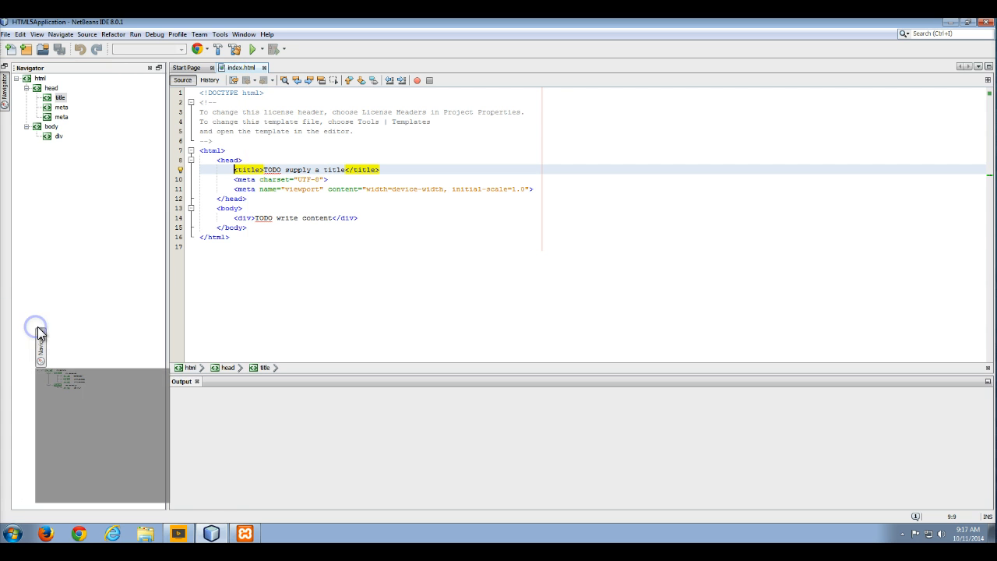
left_click_drag(13, 70, 24, 515)
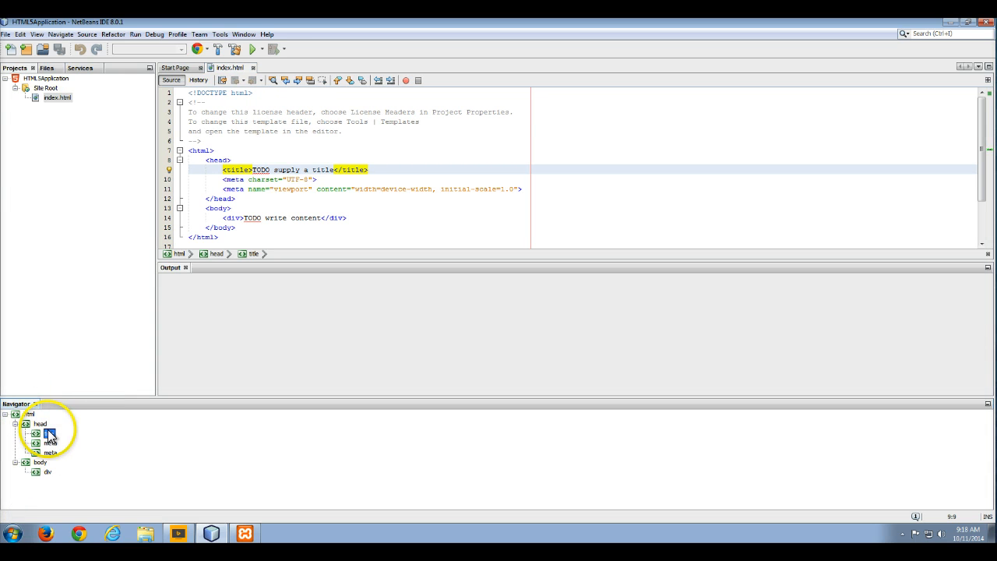
left_click(185, 268)
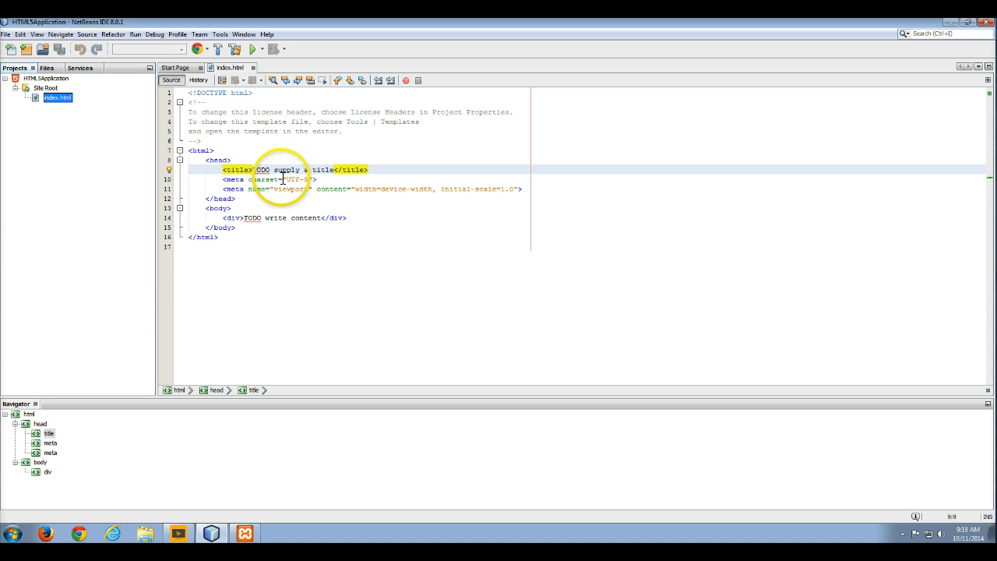
Replace the placeholder title in index.html with "My First HTML" and the div's text with "This is my first HTML page"
left_click_drag(253, 169, 333, 169)
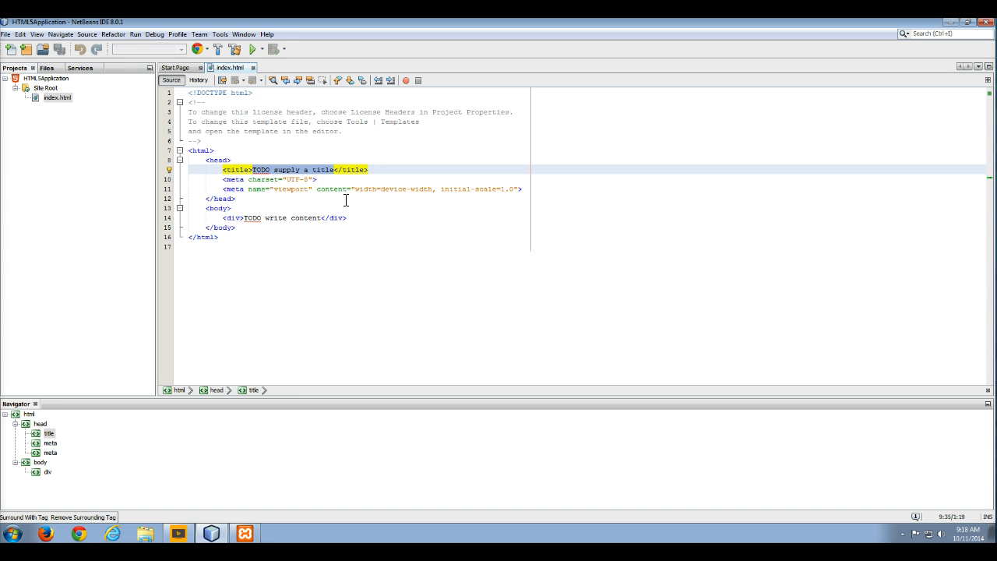
type("M")
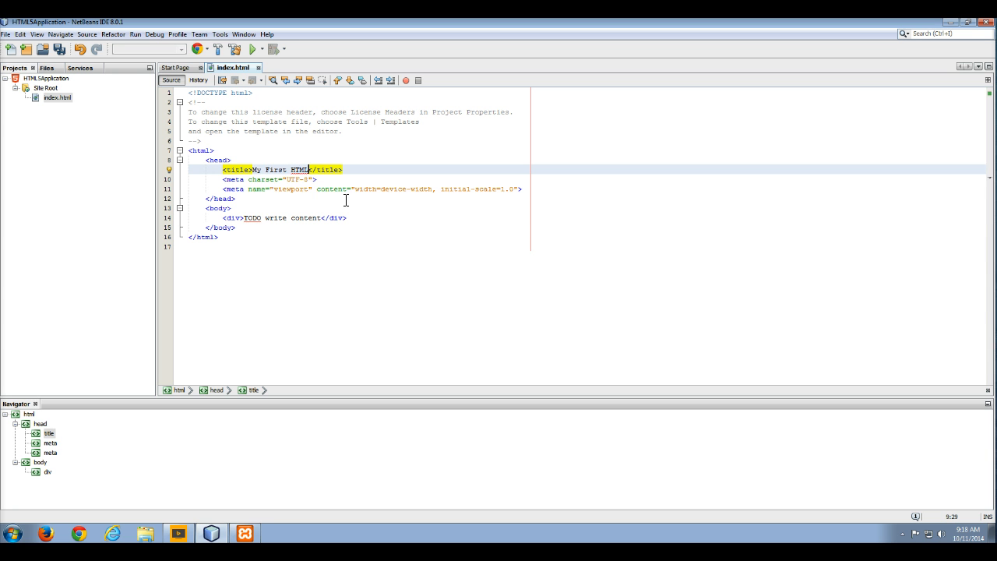
left_click_drag(321, 217, 246, 218)
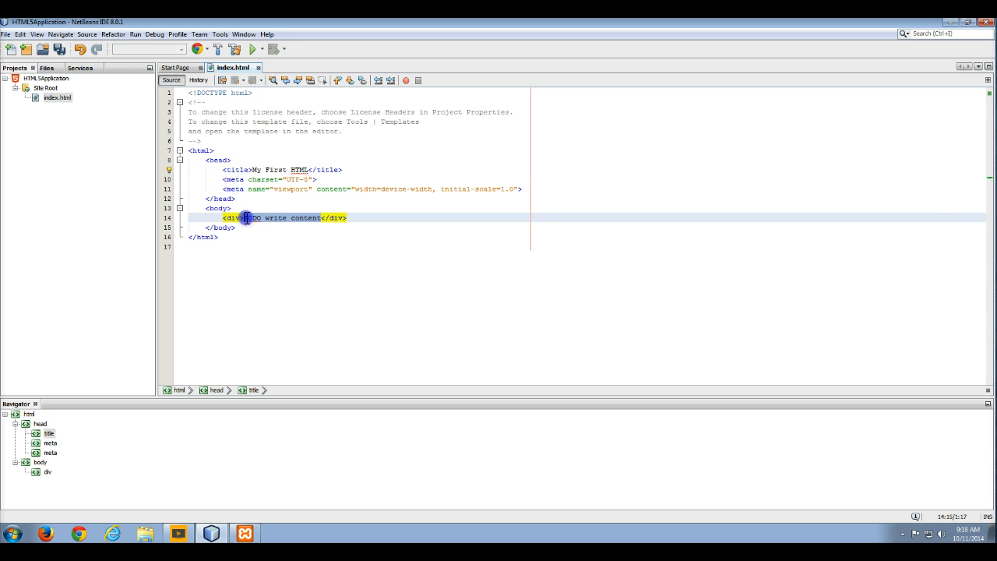
left_click(292, 236)
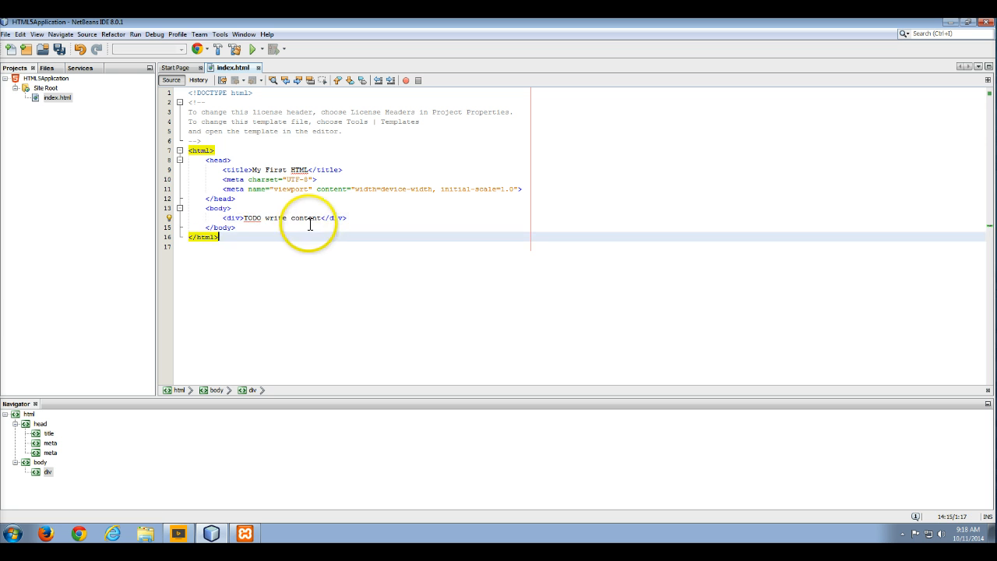
left_click_drag(320, 217, 247, 218)
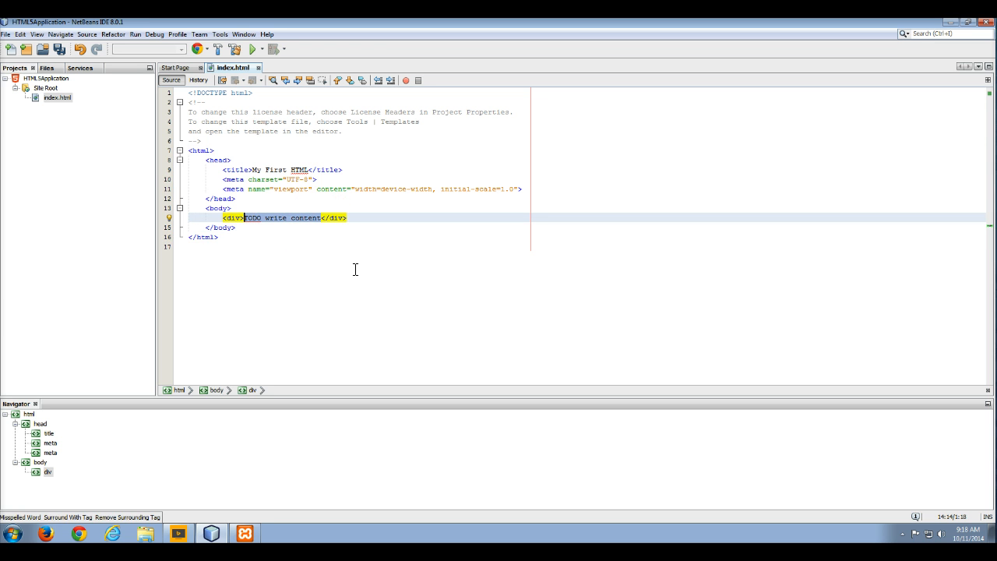
type("My")
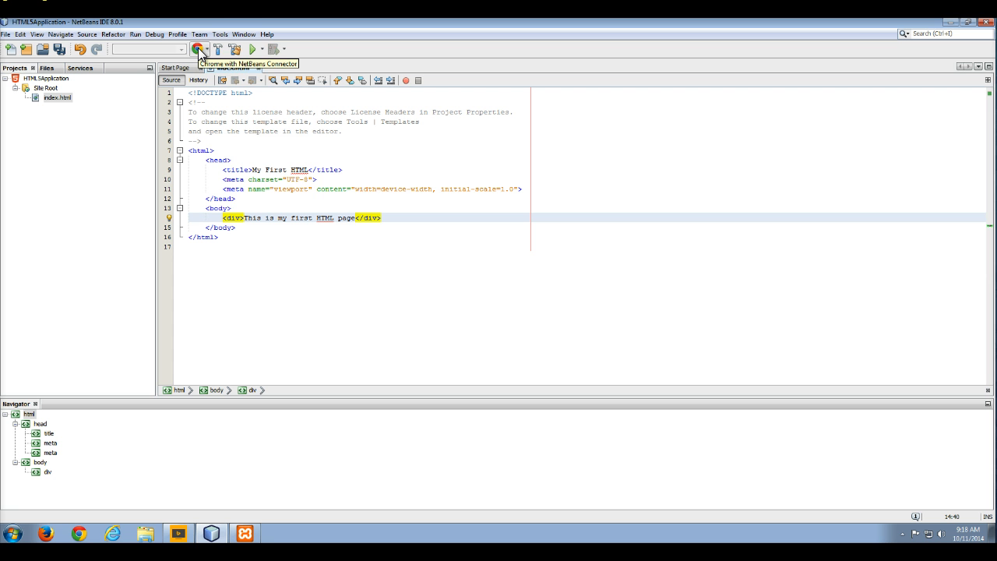
Try to run the project in Chrome, allowing NetBeans IDE through the firewall on private networks and declining the connector extension installation
left_click(251, 49)
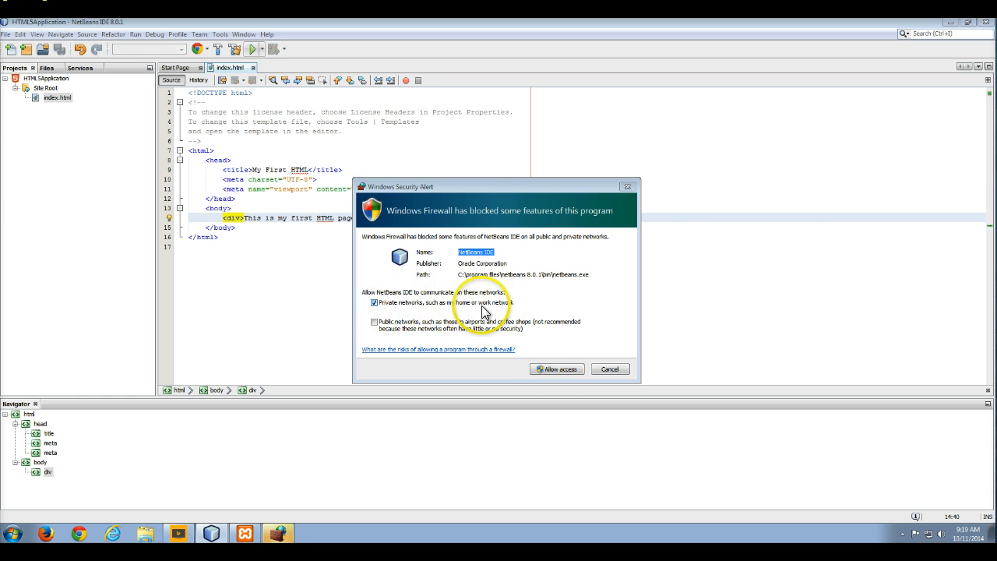
left_click(557, 369)
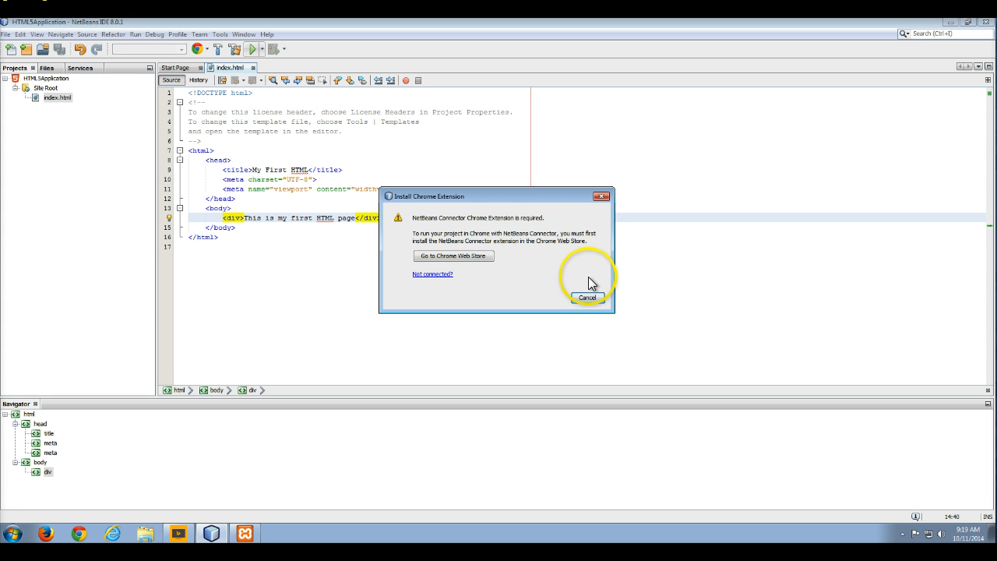
left_click(588, 298)
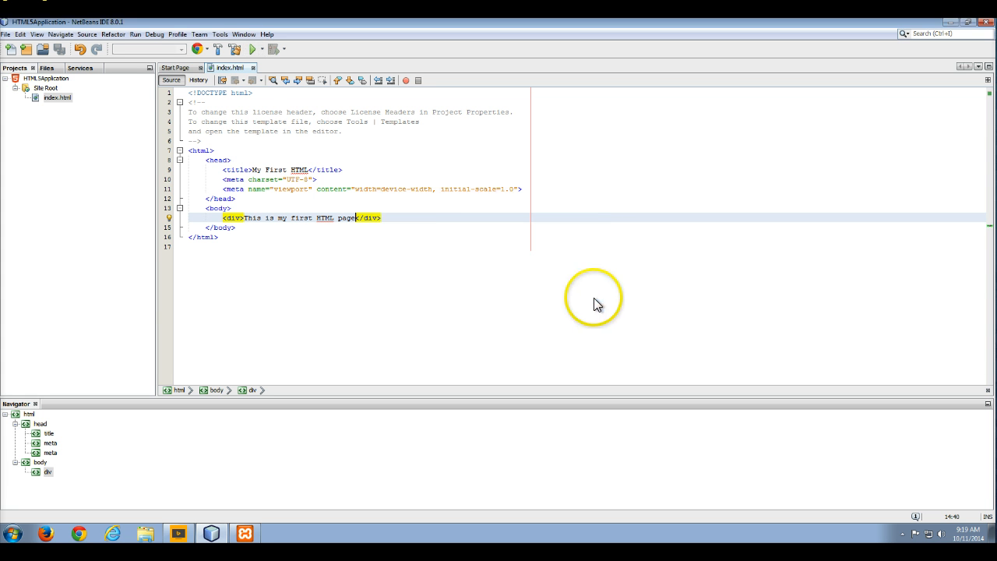
Set Firefox as the project's browser, run the project to view the page, and close the browser window
left_click(208, 50)
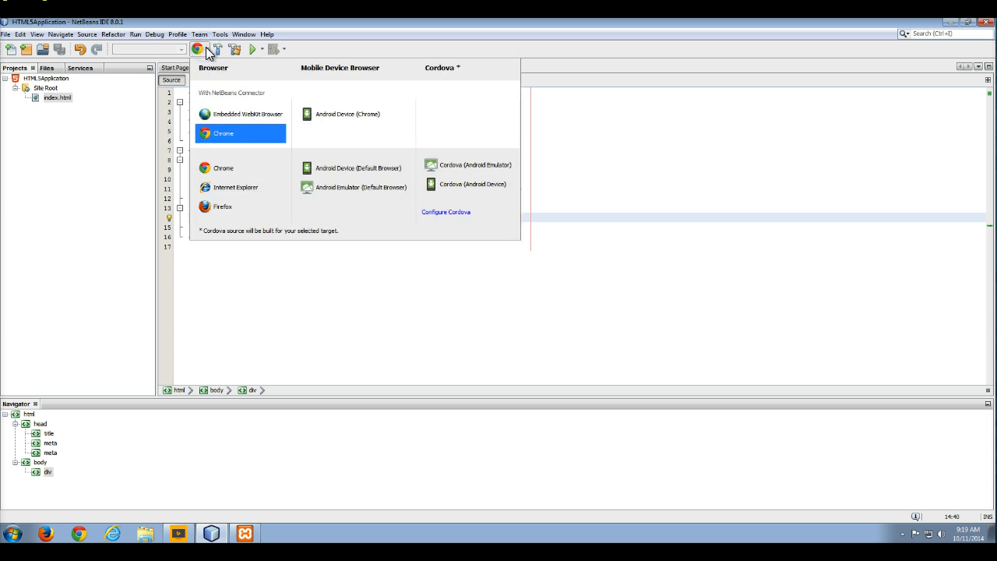
left_click(219, 210)
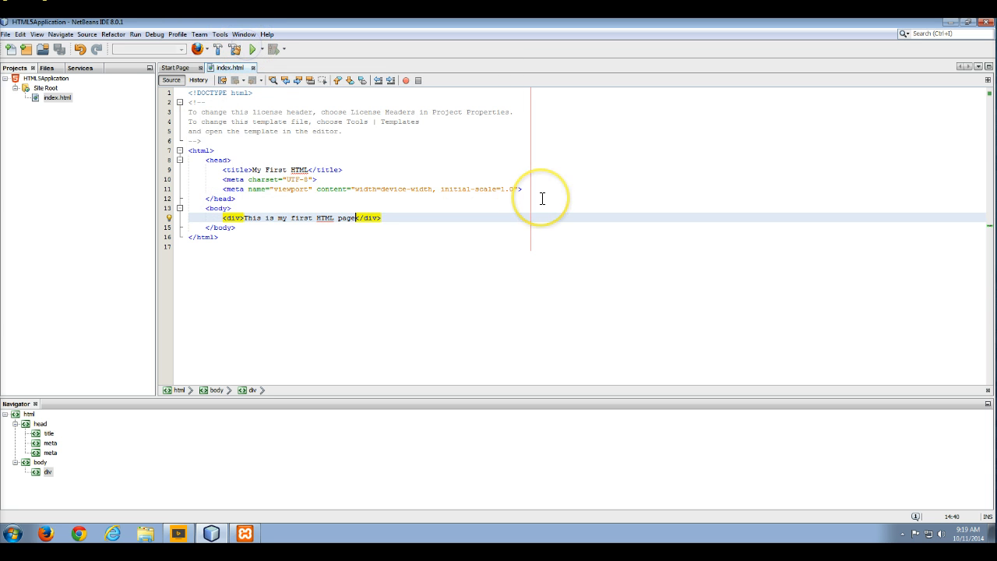
key("F6")
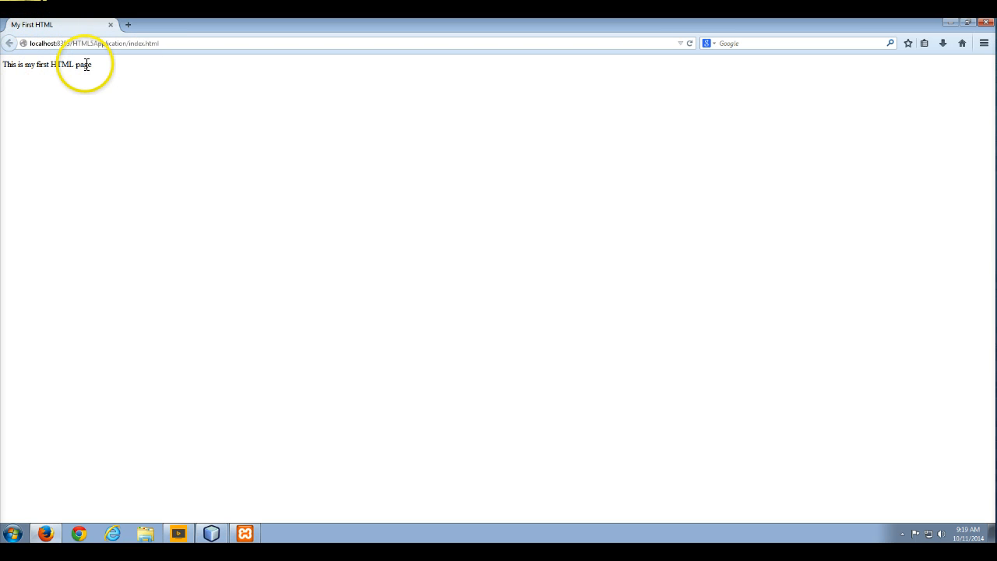
left_click(983, 26)
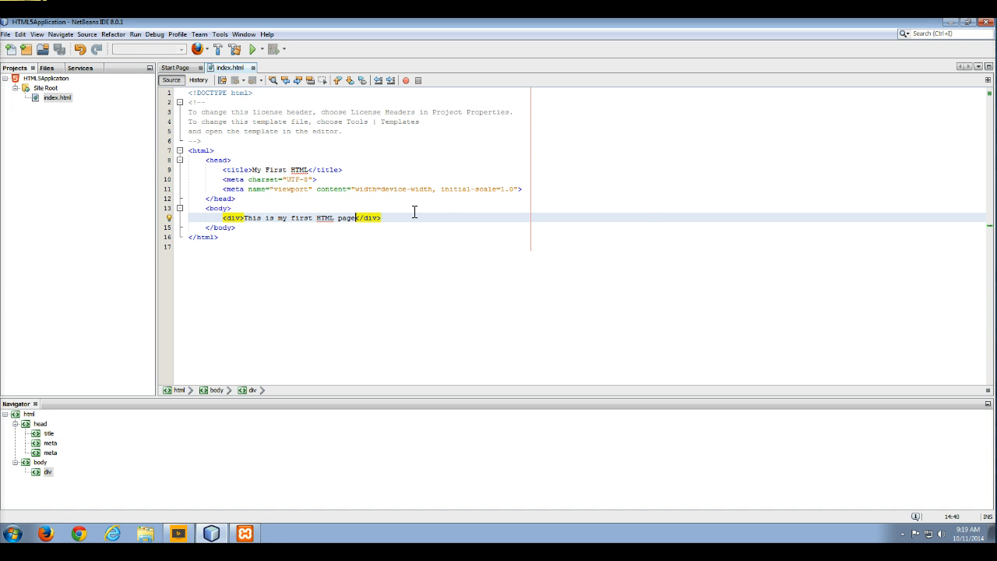